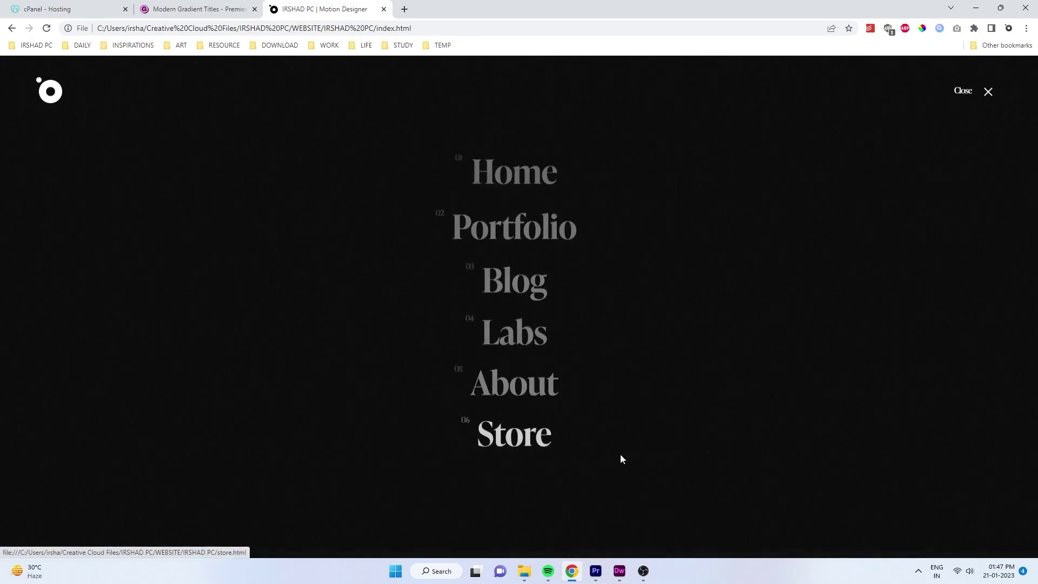
# Open the Modern Gradient Titles product page from the IRSHAD PC site's Store
pyautogui.click(535, 457)
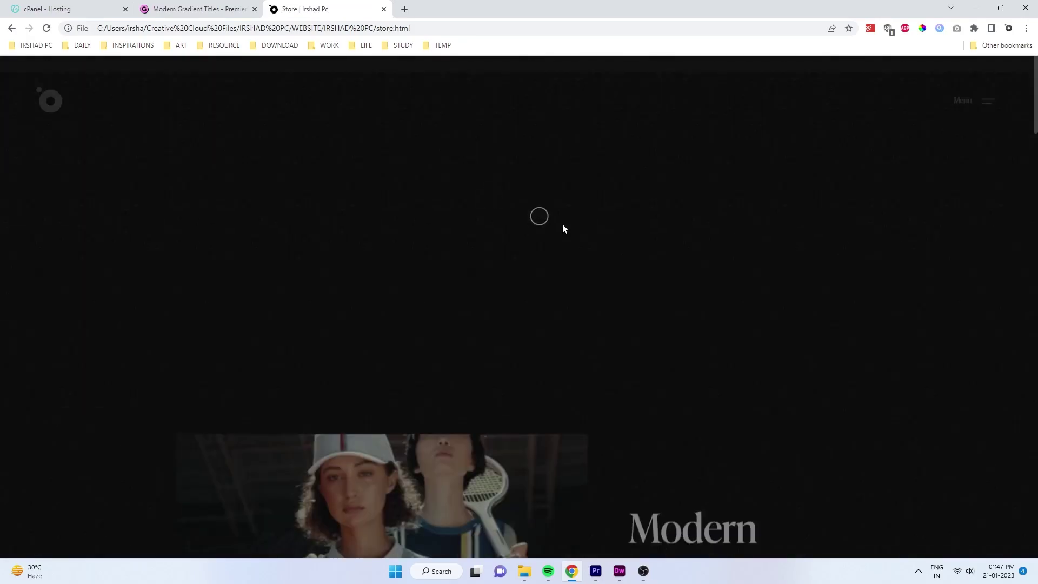
pyautogui.scroll(-5, 895, 211)
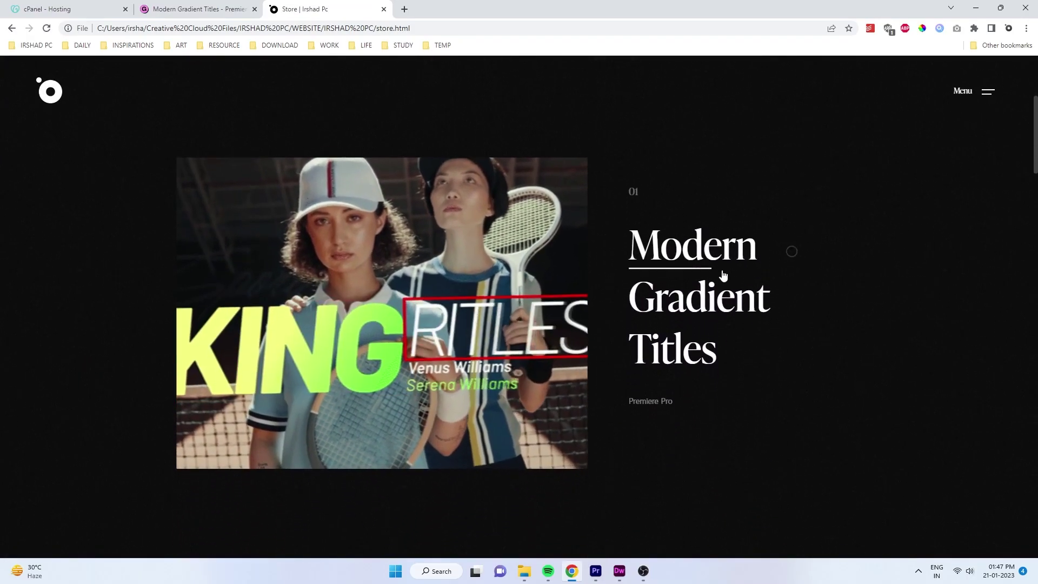
pyautogui.click(429, 294)
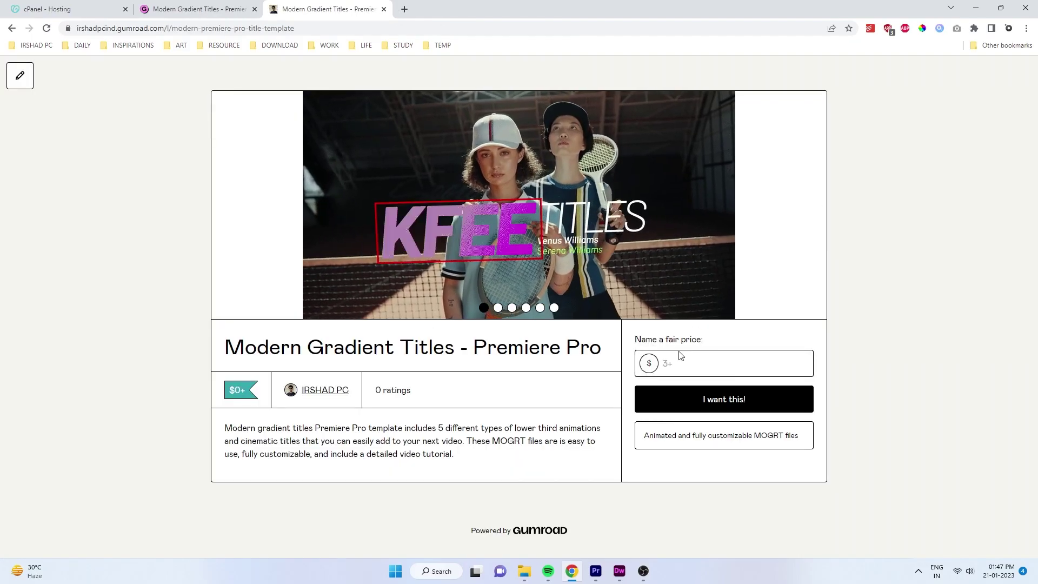
# Enter a $1 fair price to get the template, then scrub Sequence 03 to about 4 seconds
pyautogui.click(680, 356)
pyautogui.write('0')
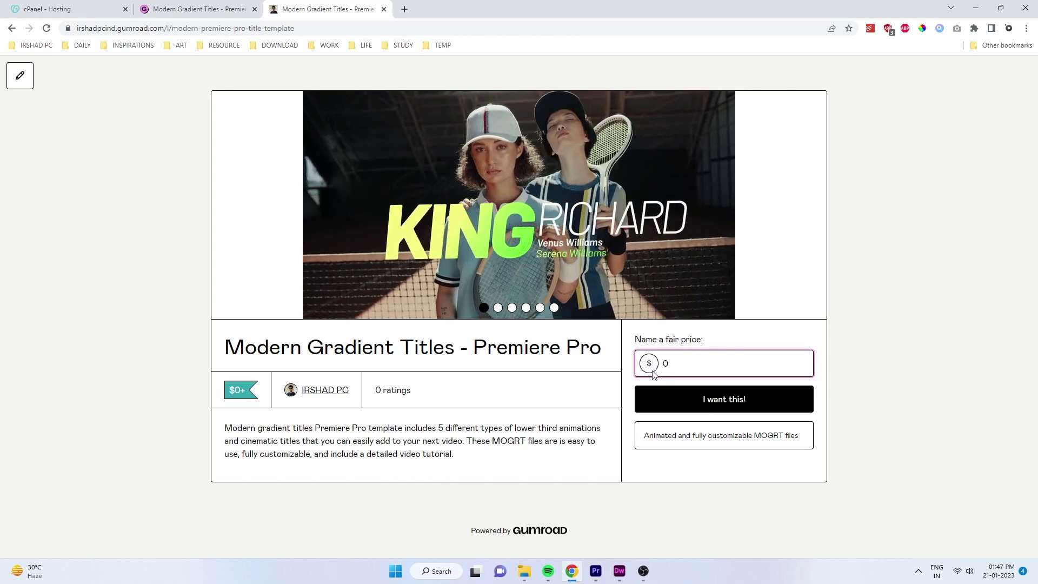
pyautogui.press('BackSpace')
pyautogui.write('5')
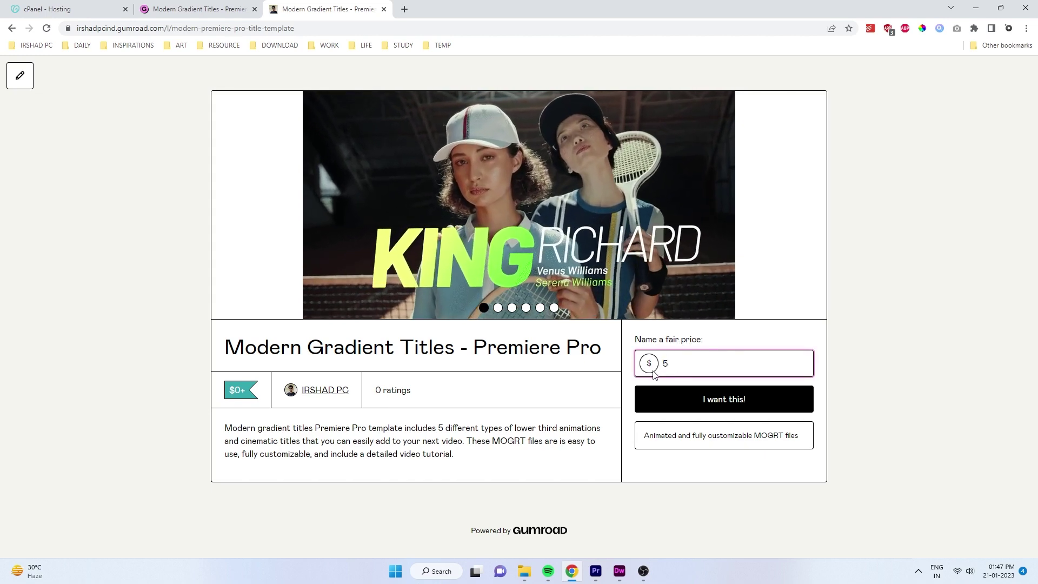
pyautogui.moveTo(685, 364); pyautogui.dragTo(633, 369)
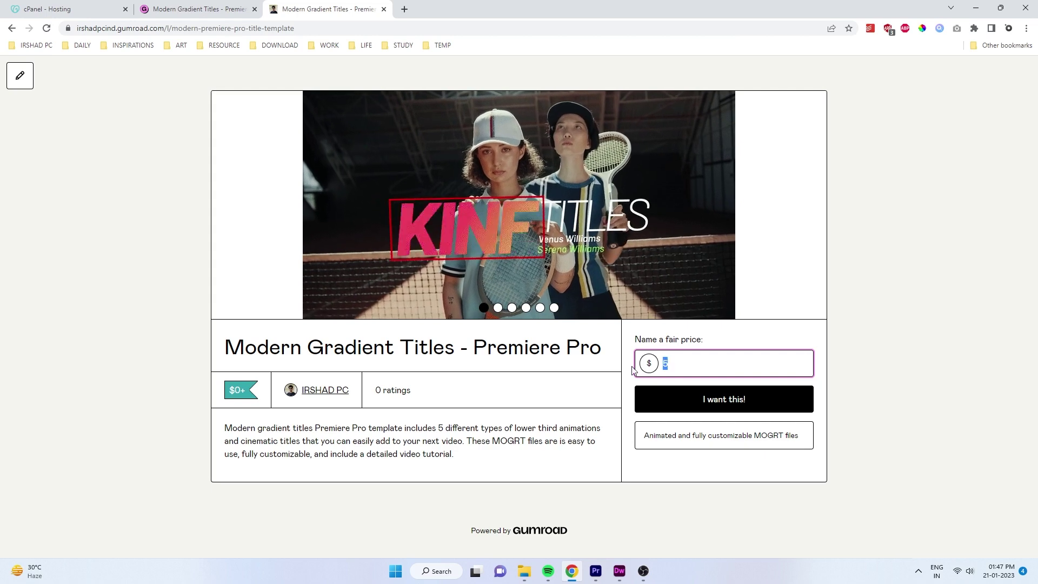
pyautogui.write('1')
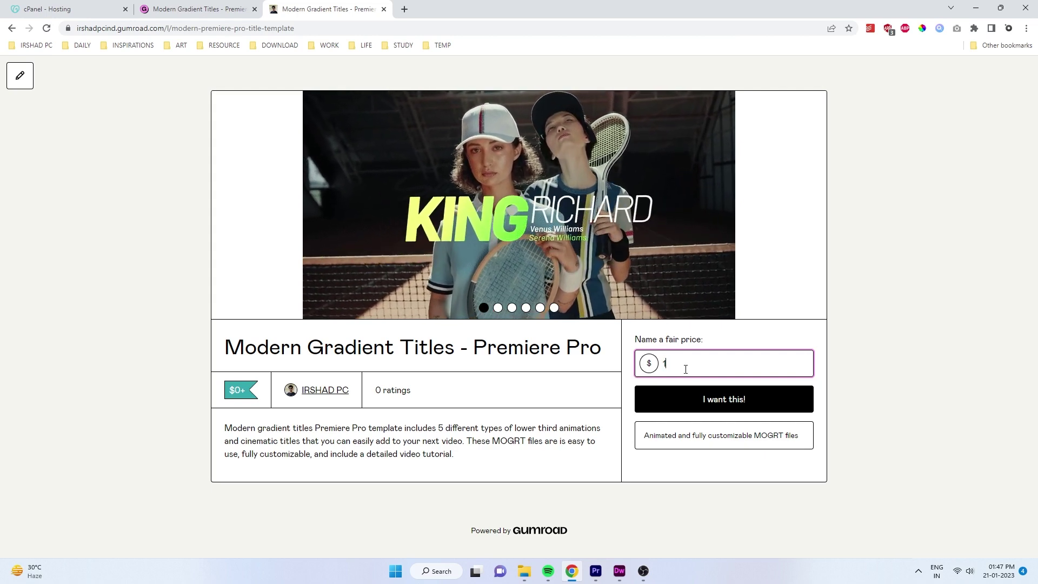
pyautogui.click(728, 408)
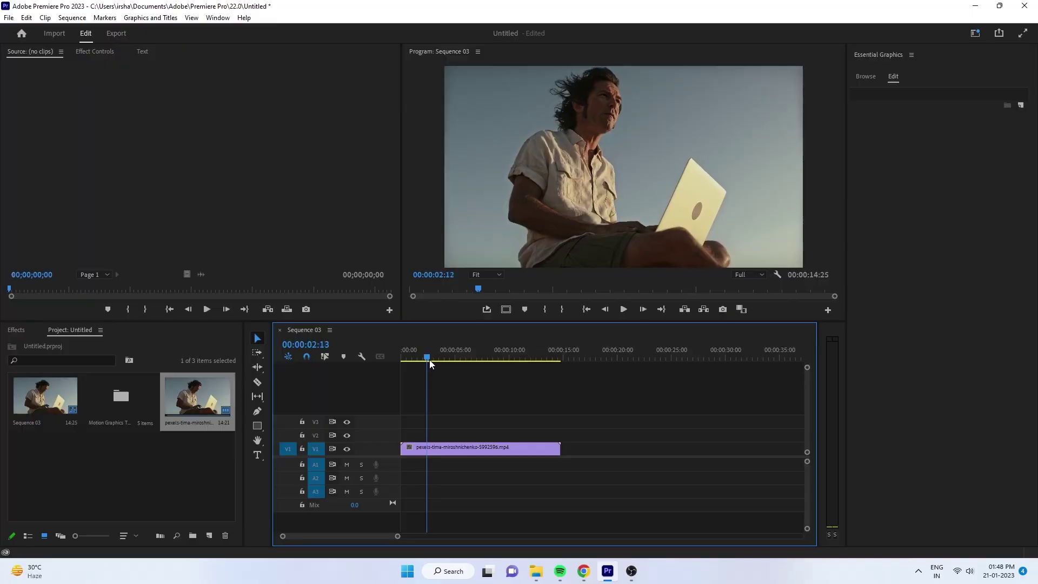
pyautogui.moveTo(428, 371); pyautogui.dragTo(454, 370)
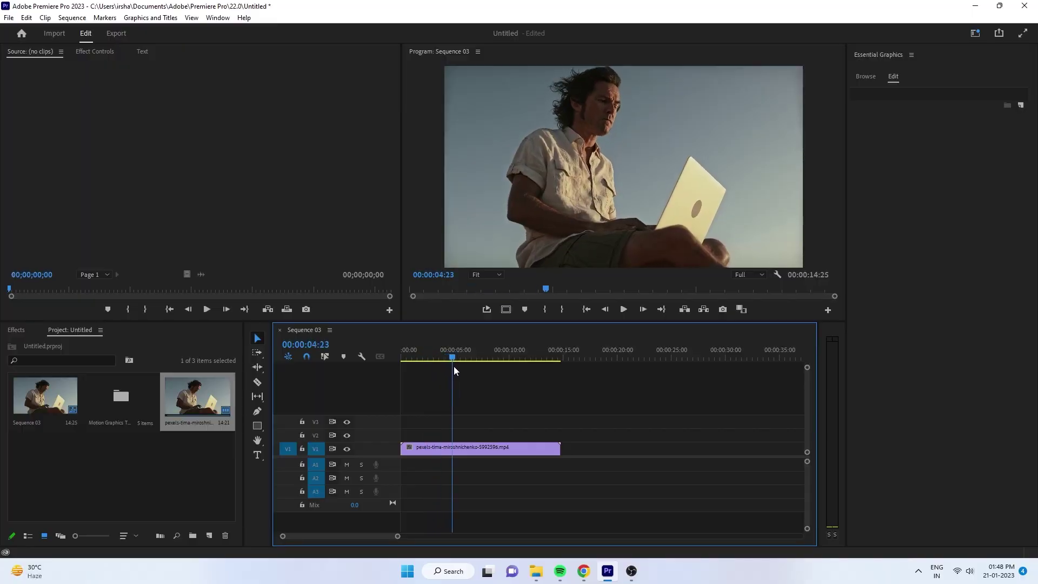
# Select the V1 laptop clip and browse Essential Graphics templates, opening the panel's options menu
pyautogui.click(490, 452)
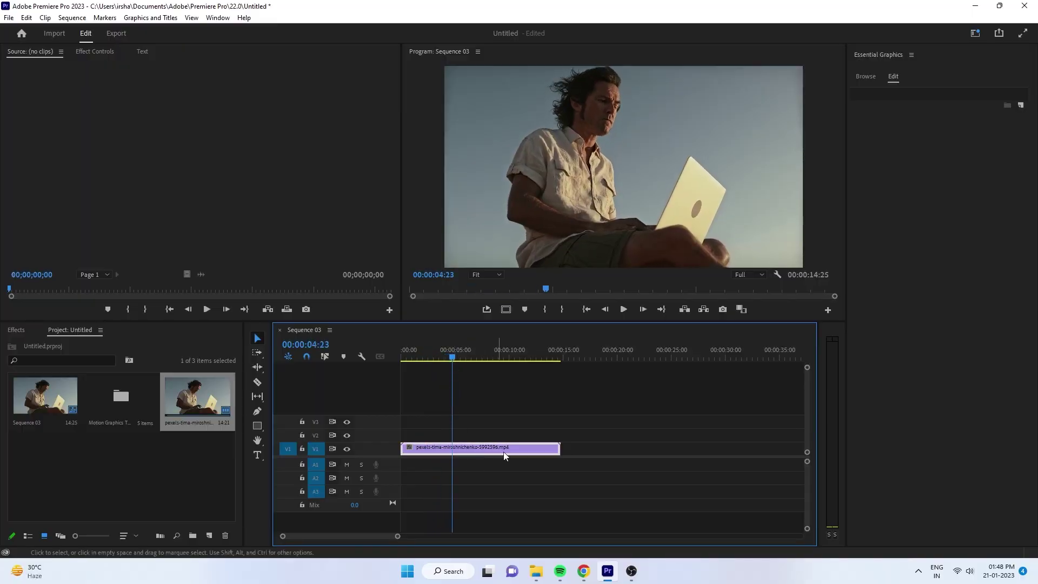
pyautogui.click(219, 18)
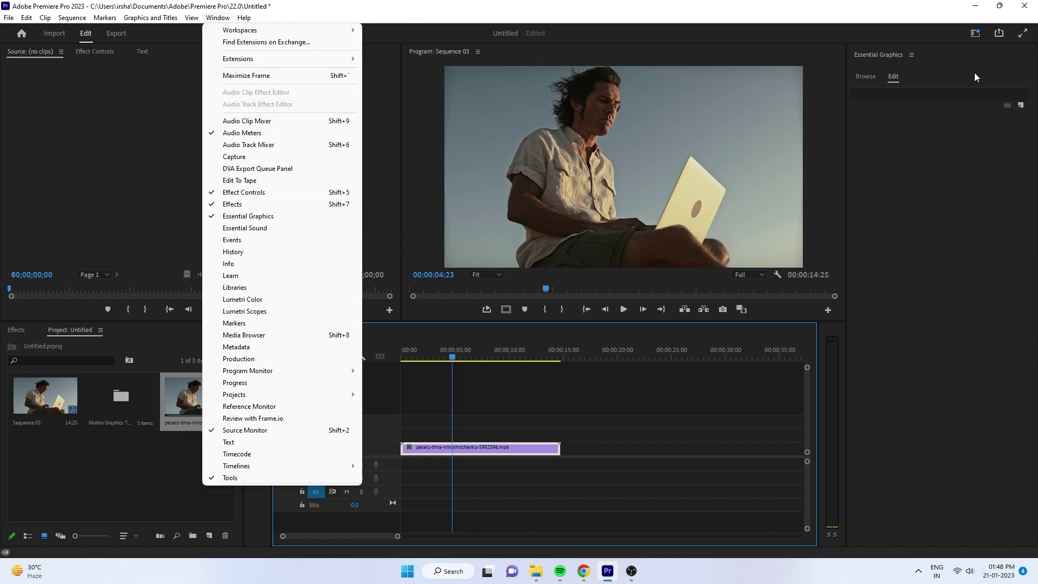
pyautogui.click(881, 77)
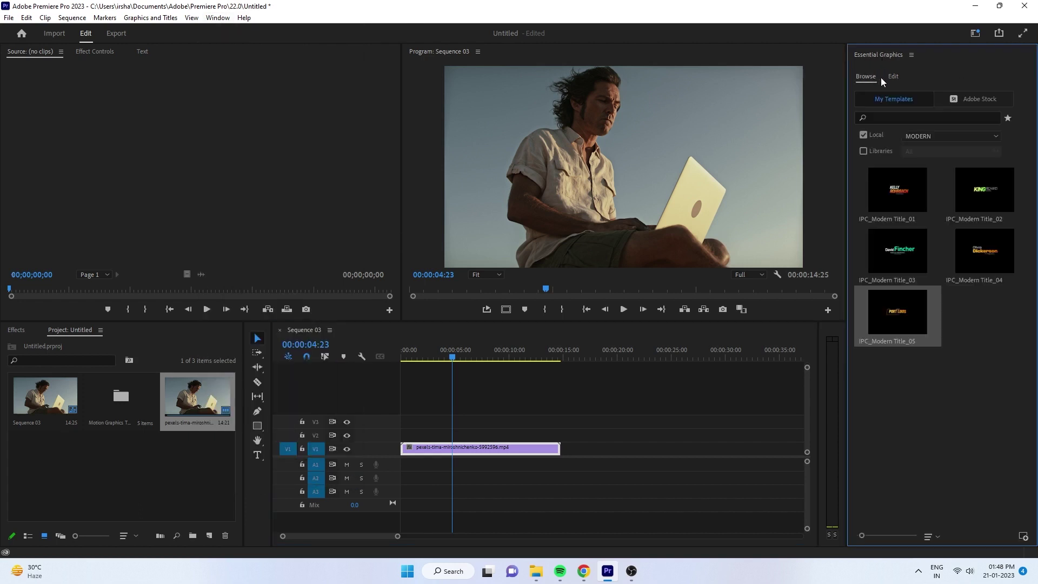
pyautogui.click(911, 55)
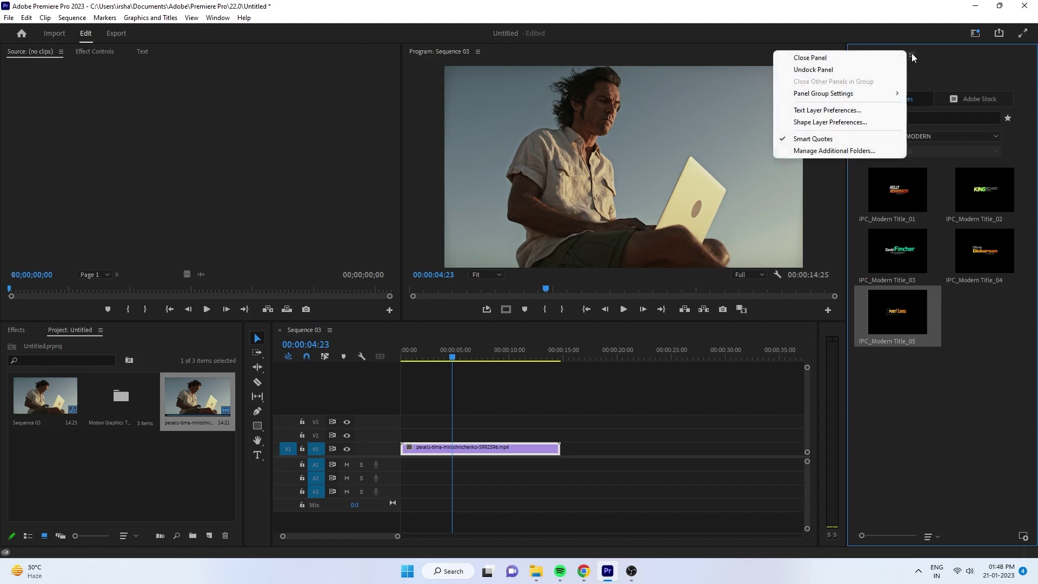
pyautogui.click(825, 154)
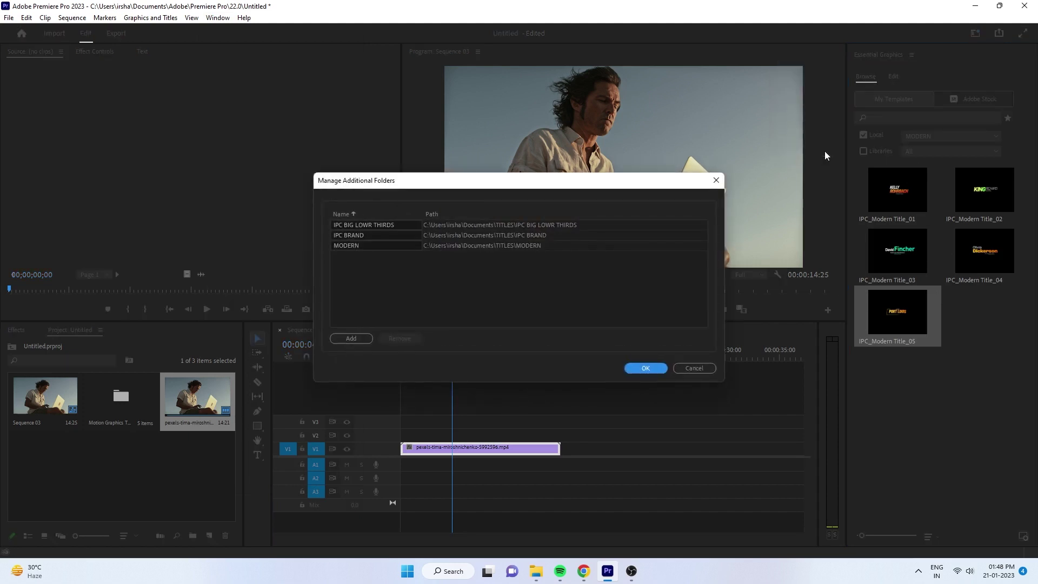
pyautogui.click(350, 339)
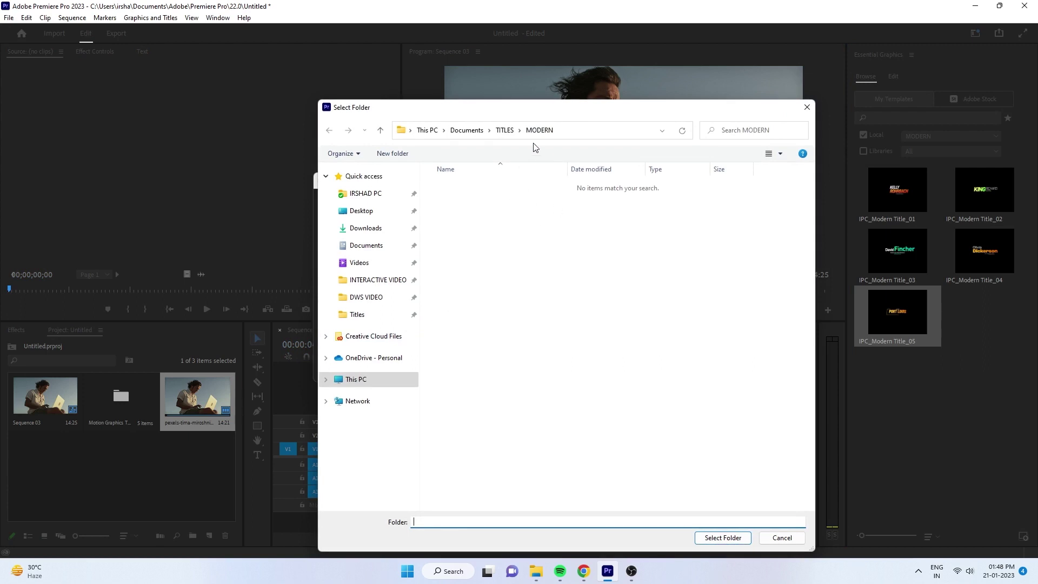
pyautogui.click(503, 131)
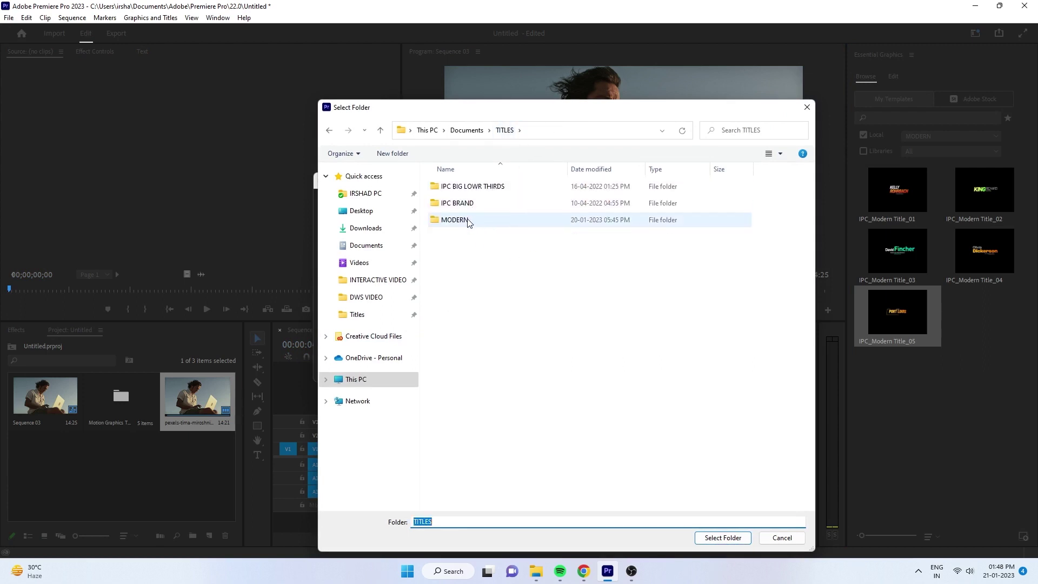
pyautogui.doubleClick(468, 222)
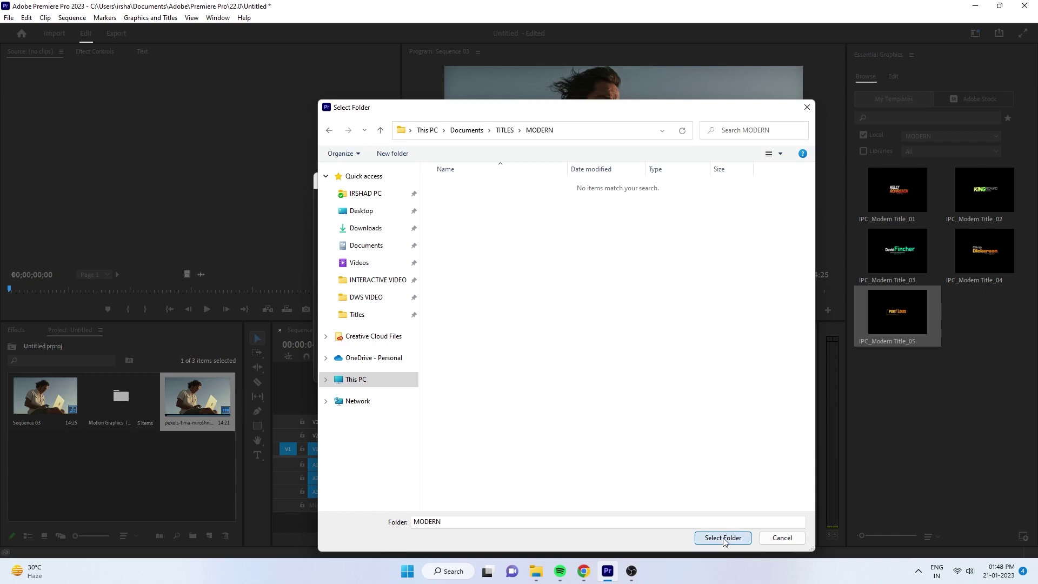
pyautogui.click(744, 541)
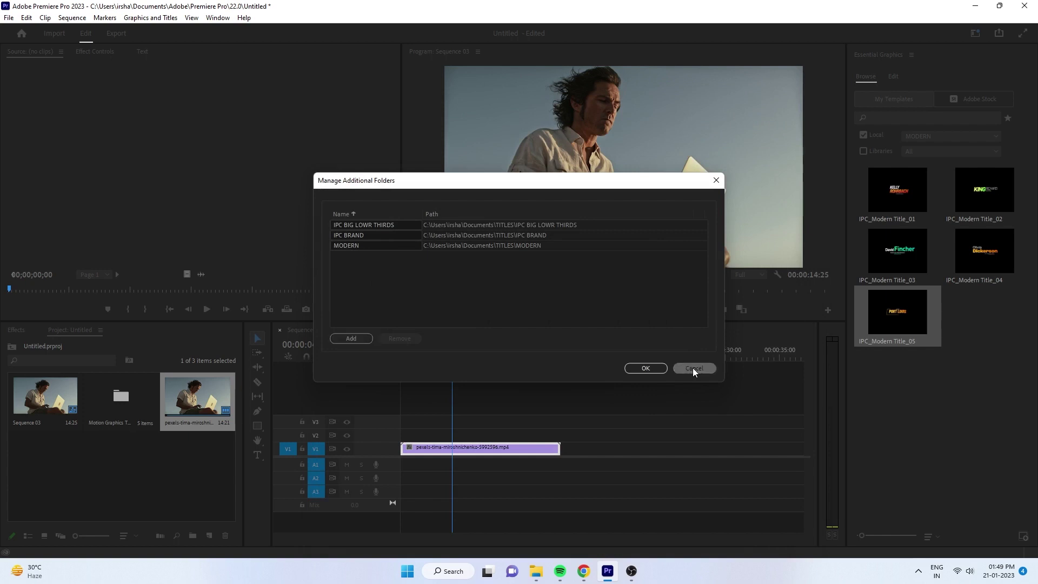
pyautogui.click(692, 367)
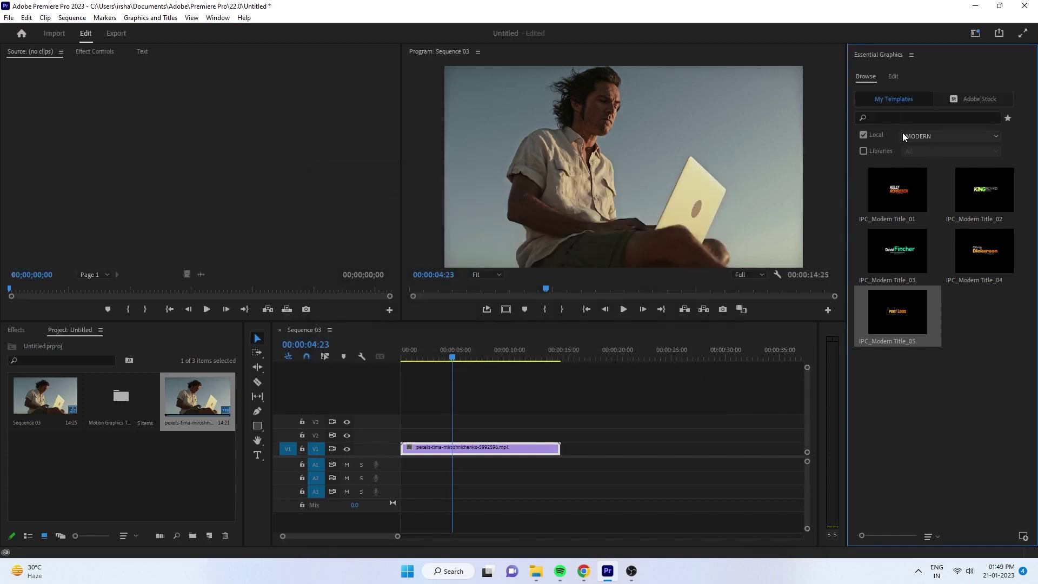
pyautogui.click(949, 135)
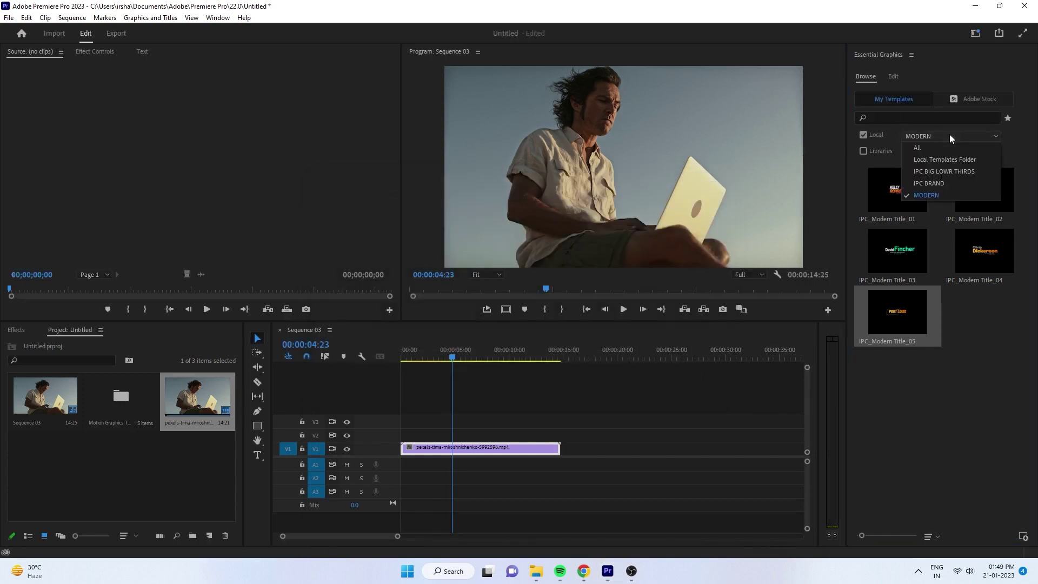
# Place IPC_Modern Title_04 from the MODERN folder on V2 and expand its Color Settings
pyautogui.click(930, 196)
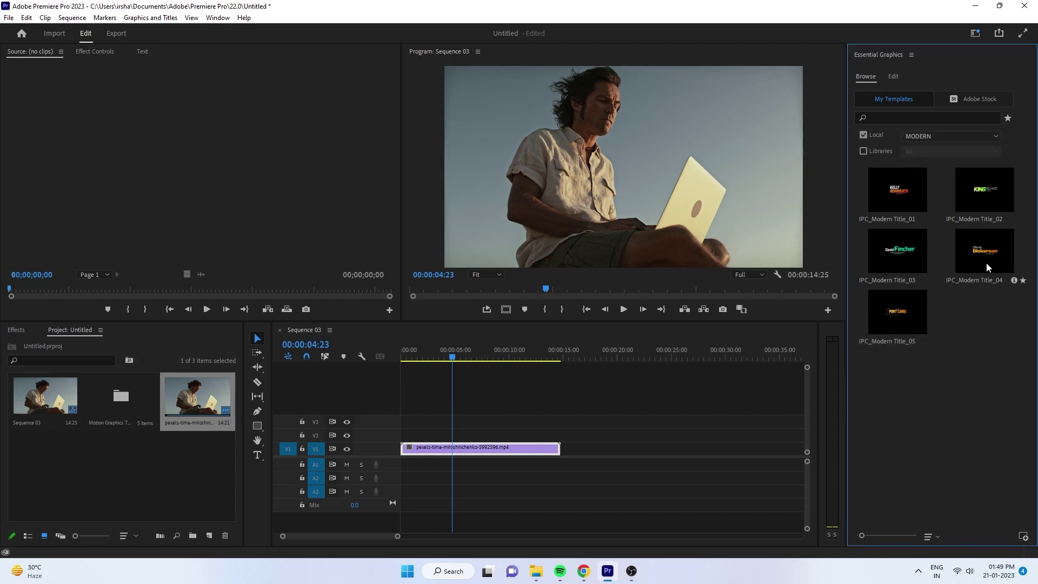
pyautogui.moveTo(971, 268); pyautogui.dragTo(416, 435)
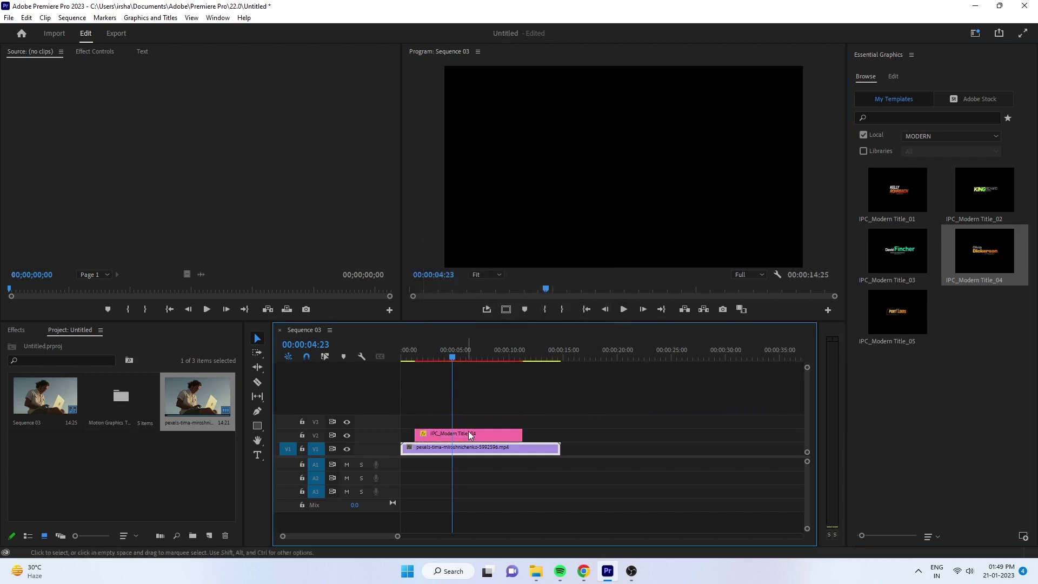
pyautogui.click(468, 433)
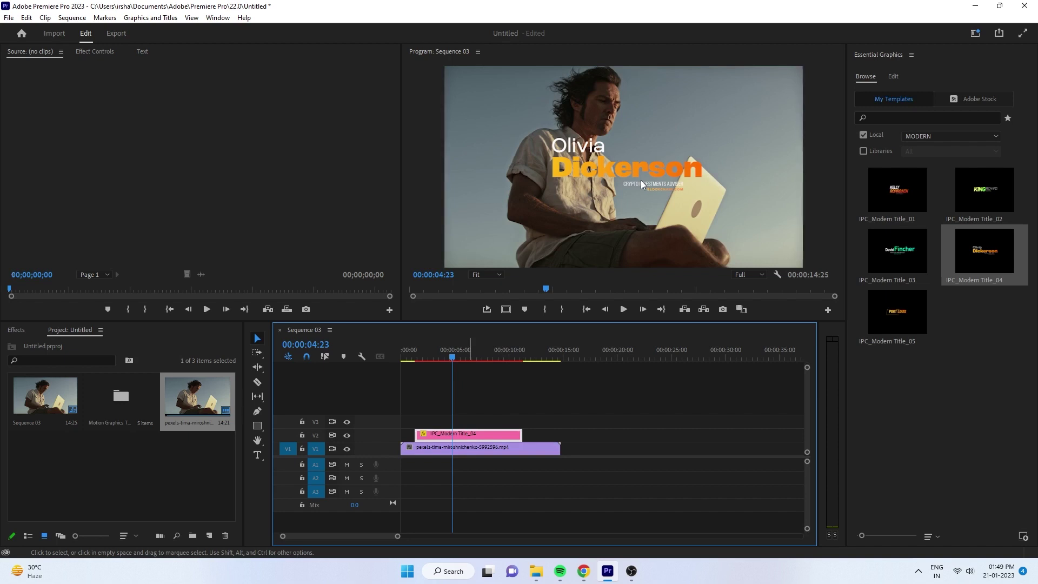
pyautogui.click(893, 77)
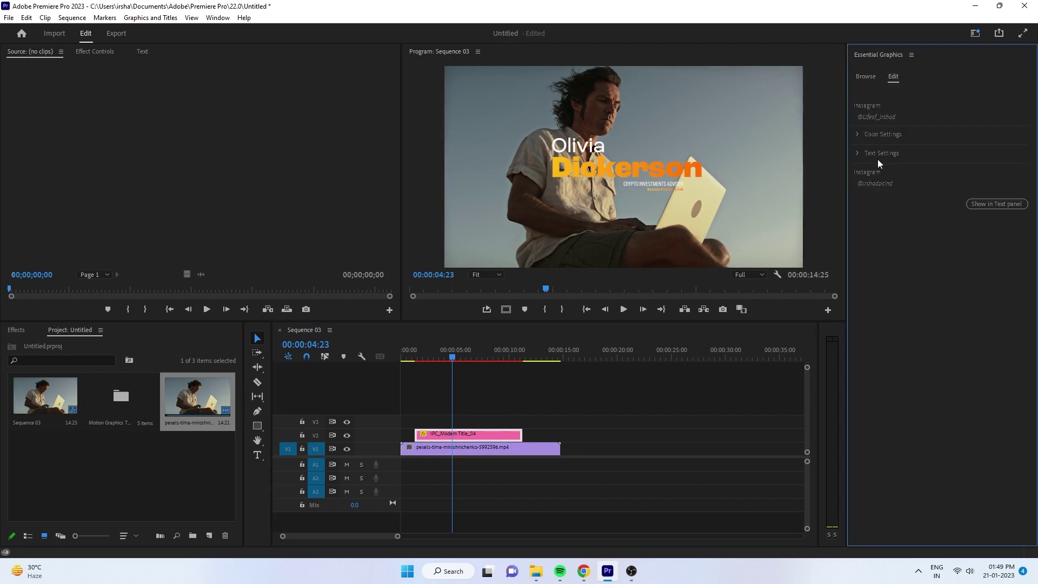
pyautogui.click(859, 133)
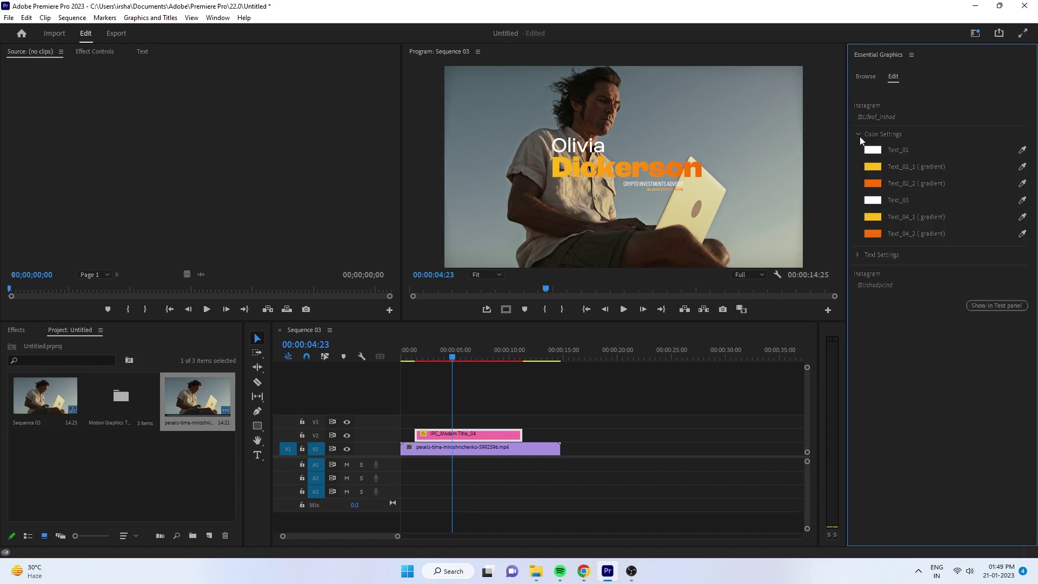
# In Text Settings, change the first line from Olivia to 'Motion Designer'
pyautogui.click(858, 134)
pyautogui.click(857, 153)
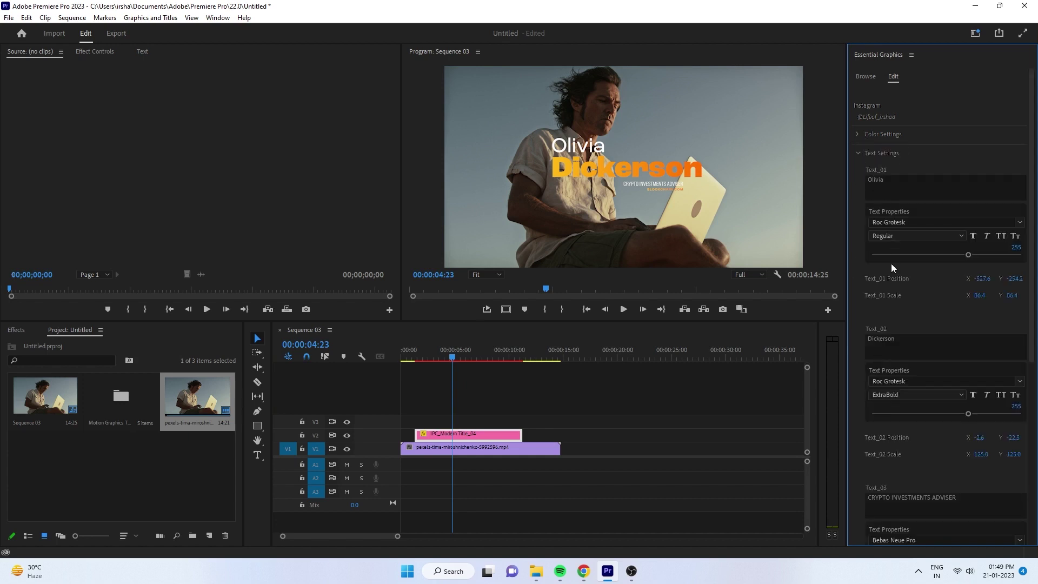
pyautogui.scroll(-4, 900, 455)
pyautogui.scroll(3, 902, 449)
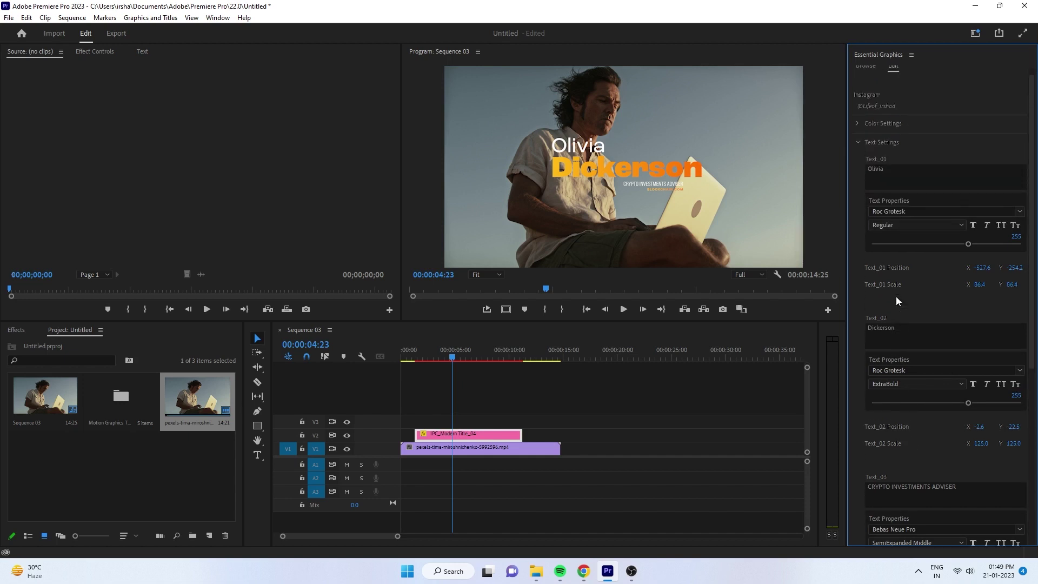
pyautogui.scroll(1, 897, 281)
pyautogui.click(907, 179)
pyautogui.write('Motion Designer')
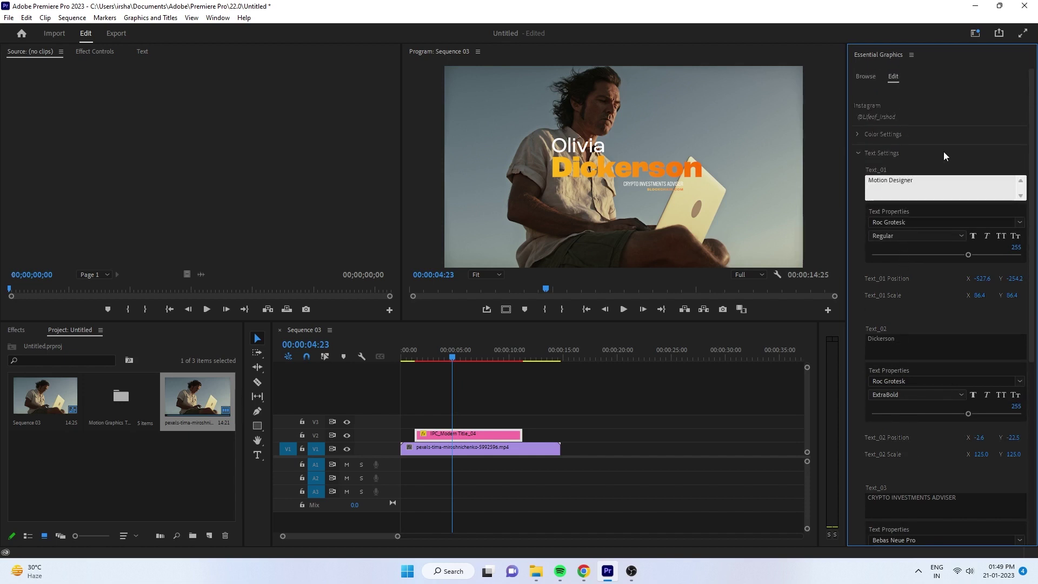
pyautogui.click(953, 165)
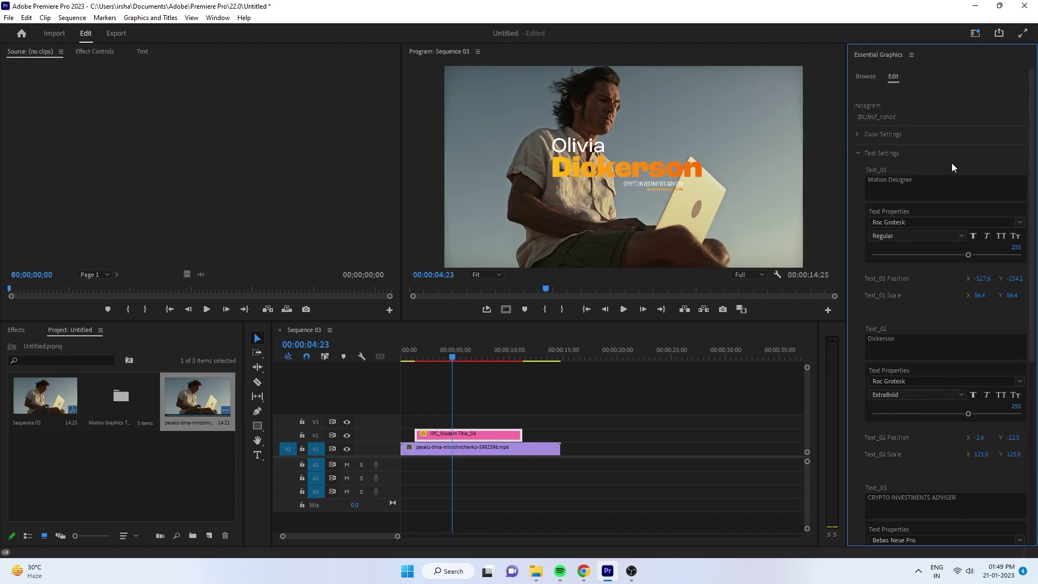
# Replace Dickerson with 'Irshad Pc' and lower Motion Designer's tracking to 192
pyautogui.click(905, 346)
pyautogui.press('BackSpace')
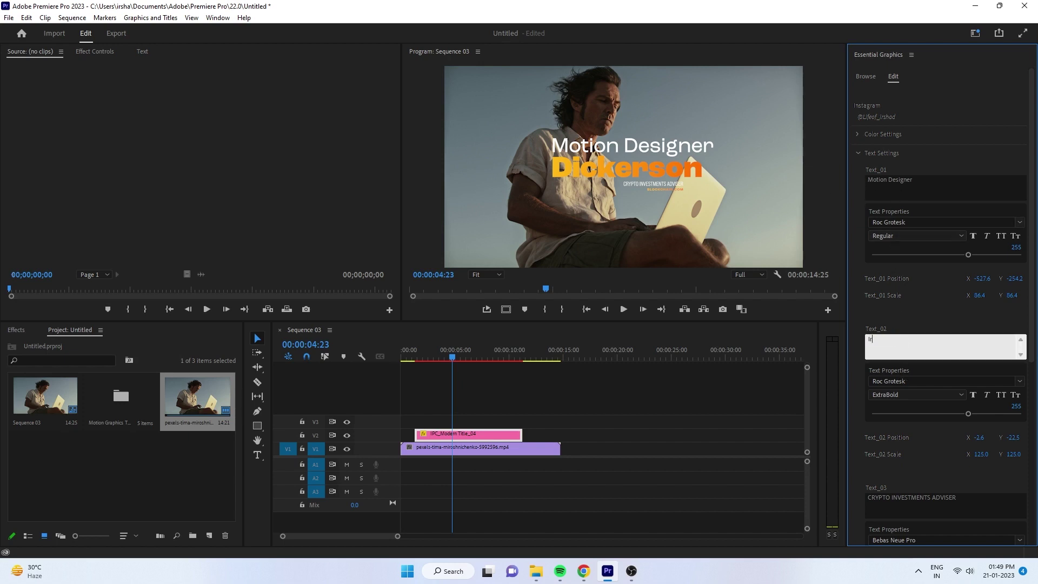
pyautogui.write('Irshad Pc')
pyautogui.click(879, 326)
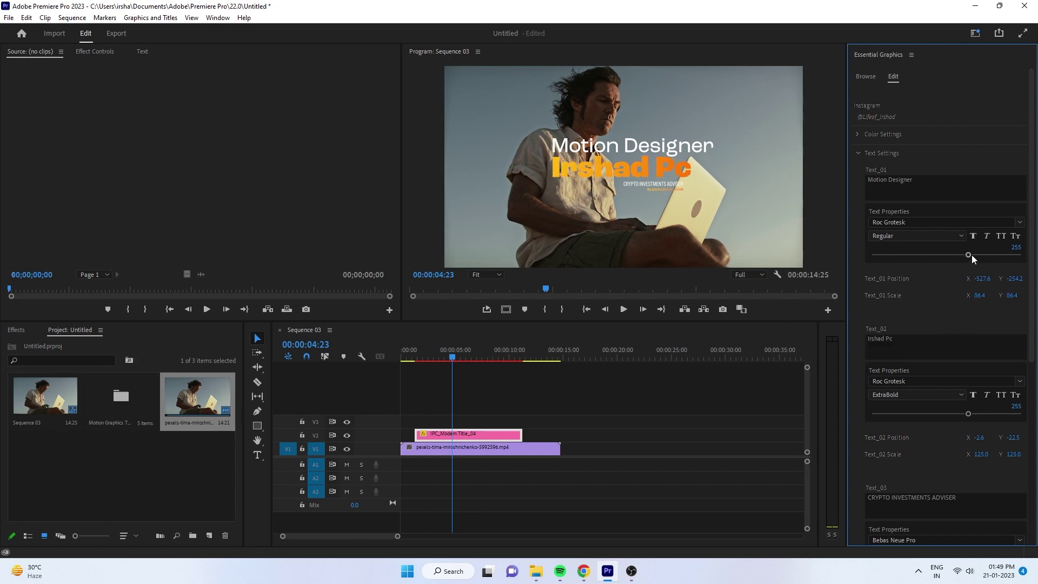
pyautogui.moveTo(970, 254); pyautogui.dragTo(938, 261)
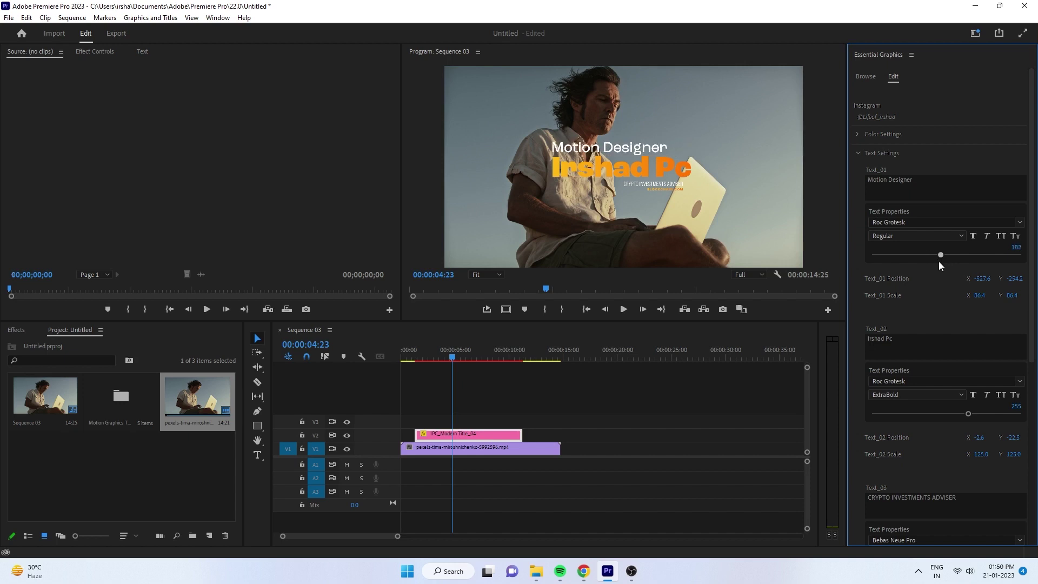
# Set the Motion Designer line's font to Sauna Pro
pyautogui.click(1021, 222)
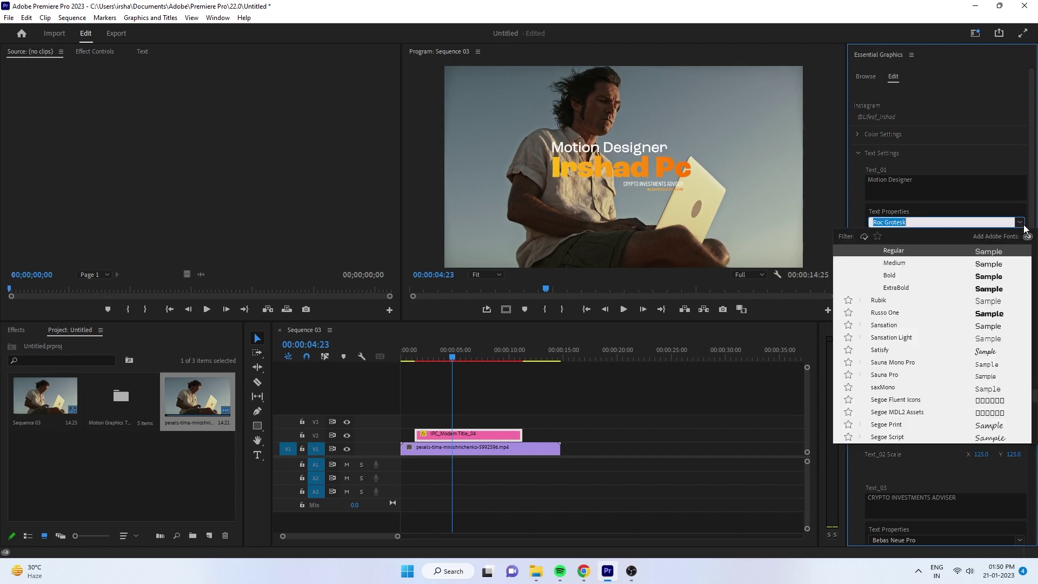
pyautogui.click(891, 374)
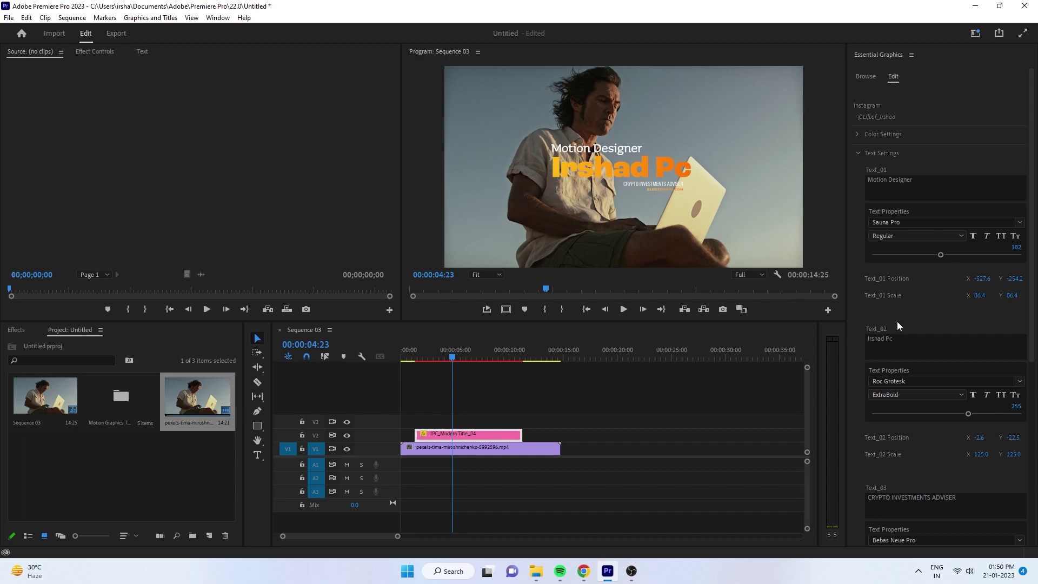
pyautogui.scroll(-5, 876, 438)
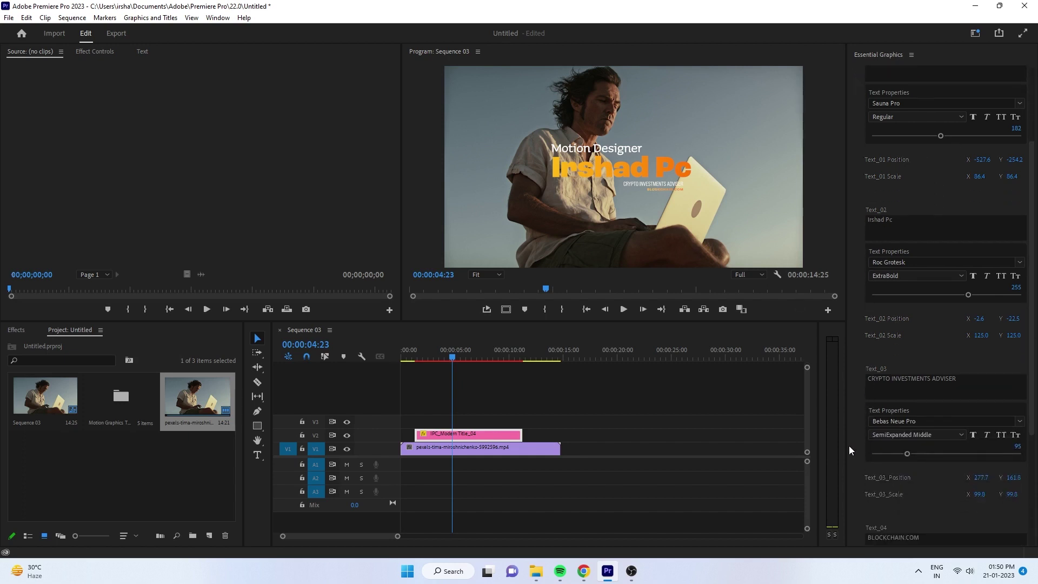
# Delete the CRYPTO INVESTMENTS ADVISER and BLOCKCHAIN.COM text from Text_03 and Text_04
pyautogui.click(973, 369)
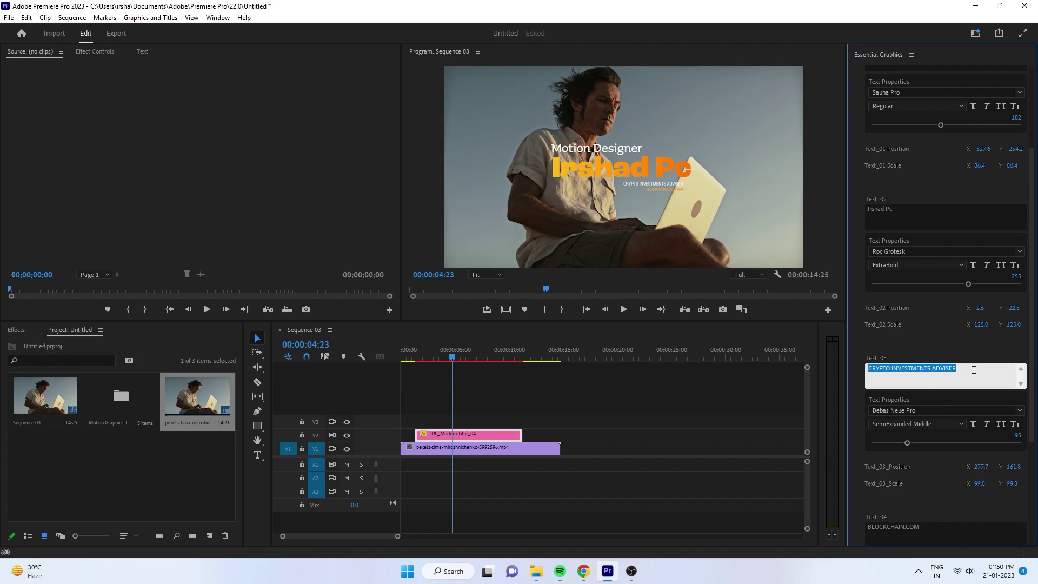
pyautogui.press('BackSpace')
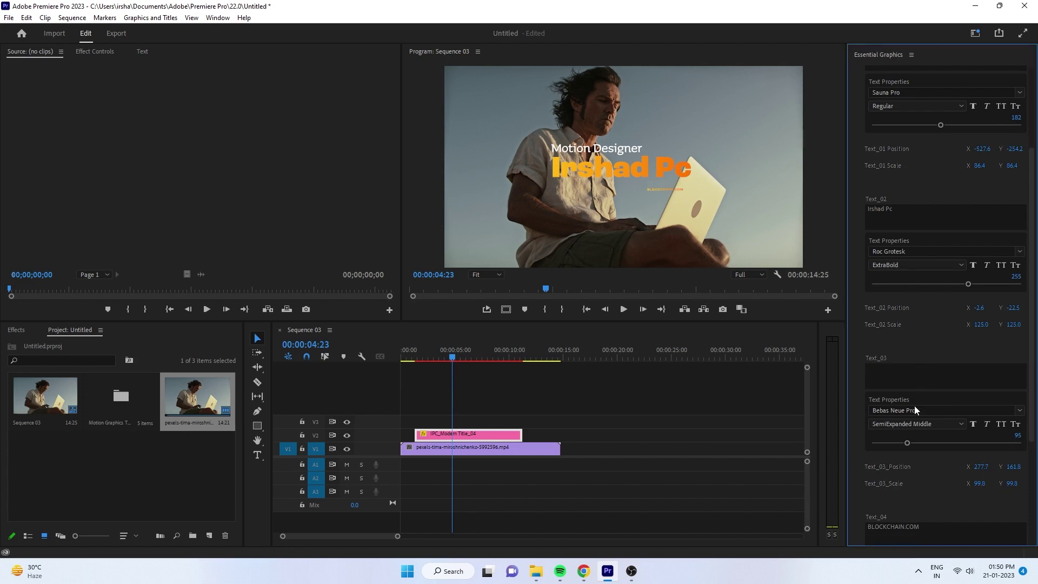
pyautogui.scroll(-2, 914, 405)
pyautogui.click(943, 489)
pyautogui.press('BackSpace')
pyautogui.click(936, 474)
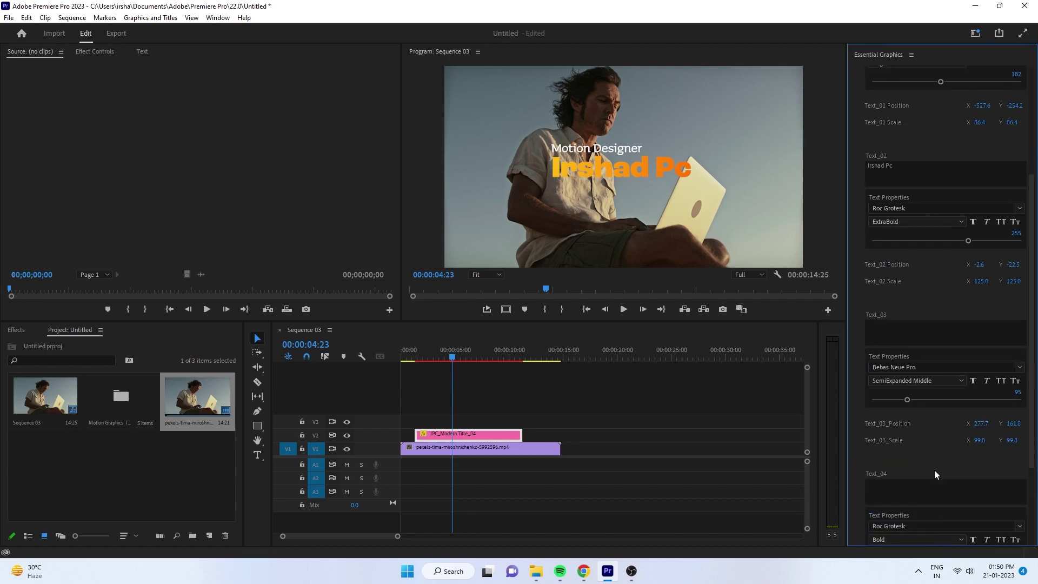
pyautogui.scroll(8, 860, 491)
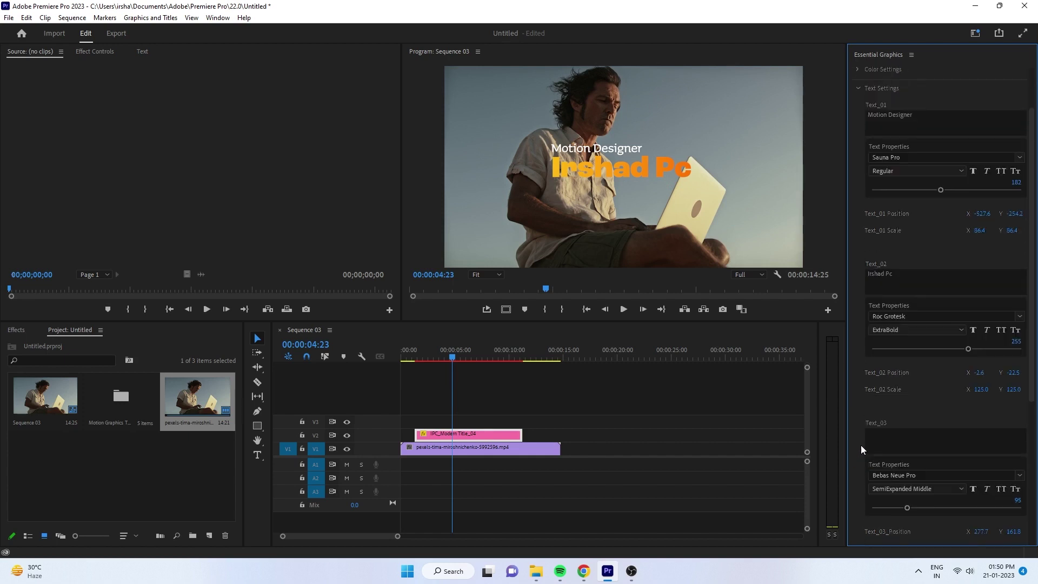
# In Color Settings, change Irshad Pc's first gradient colour from yellow to blue
pyautogui.click(859, 151)
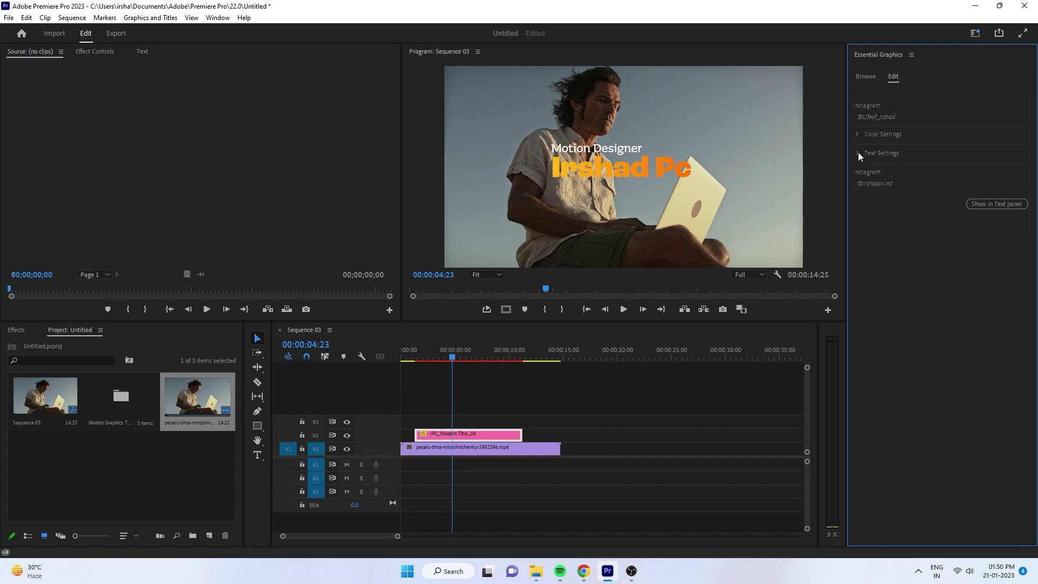
pyautogui.click(857, 135)
pyautogui.click(414, 357)
pyautogui.moveTo(414, 357); pyautogui.dragTo(439, 367)
pyautogui.click(876, 168)
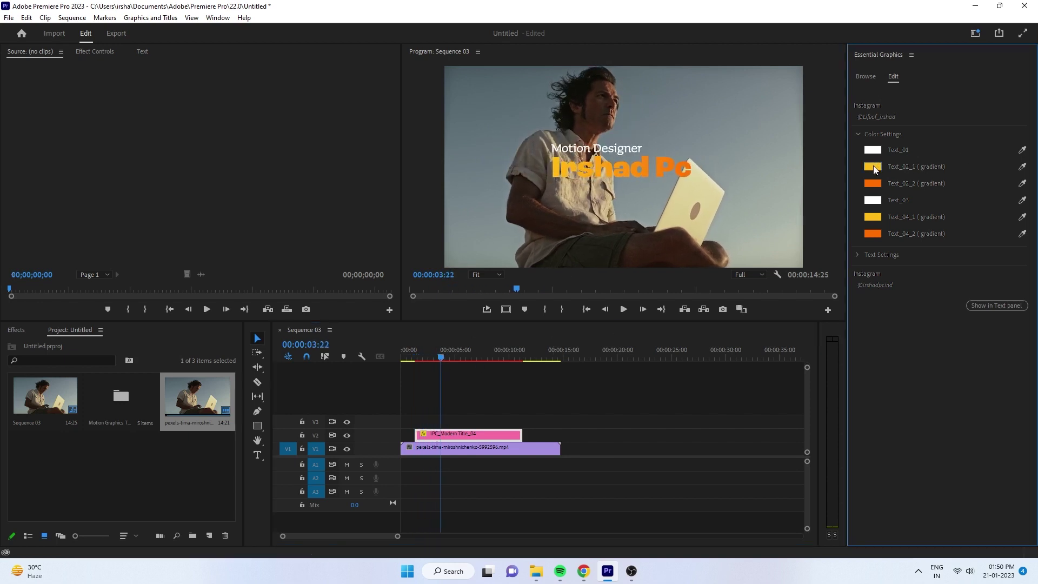
pyautogui.moveTo(517, 197); pyautogui.dragTo(542, 239)
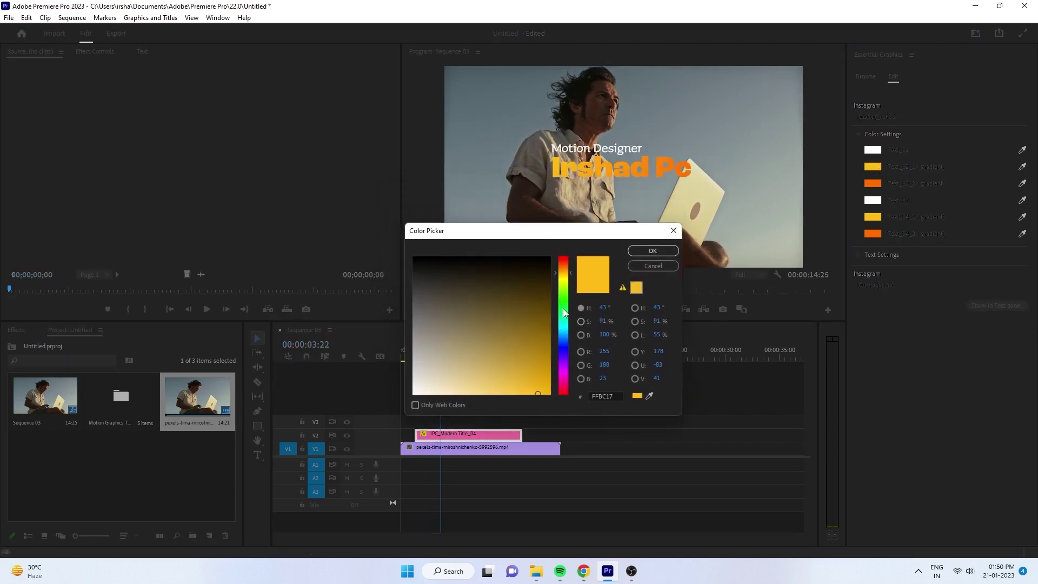
pyautogui.moveTo(564, 319); pyautogui.dragTo(567, 345)
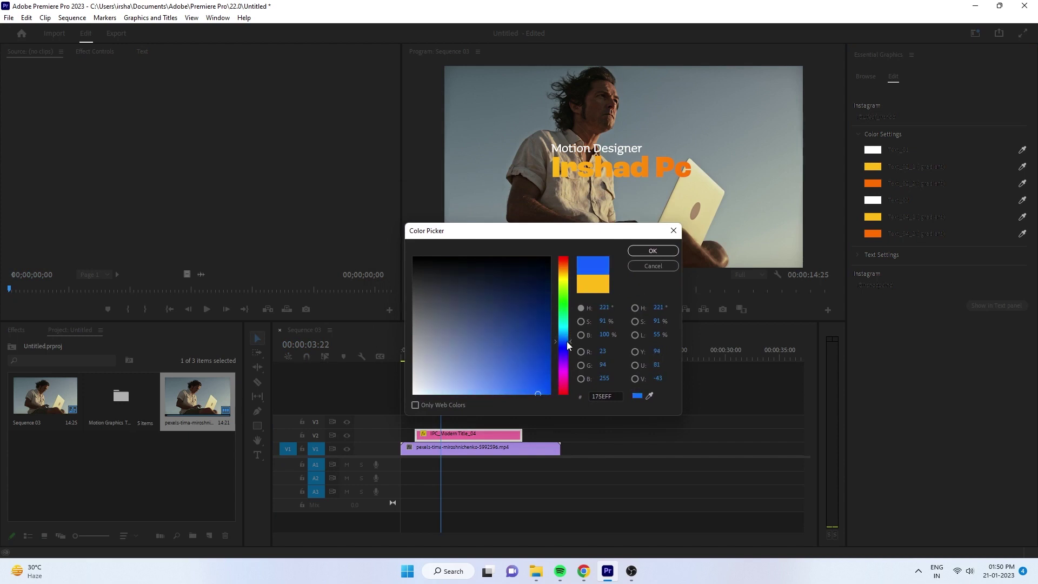
pyautogui.moveTo(542, 382); pyautogui.dragTo(570, 395)
pyautogui.click(656, 252)
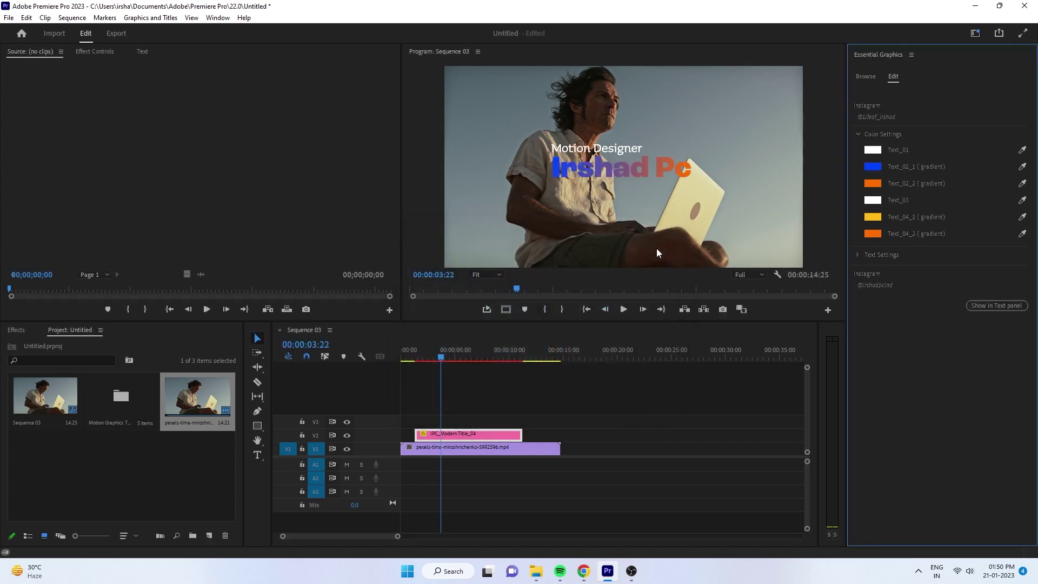
# Set Irshad Pc's second gradient colour to light blue 67ACE7
pyautogui.click(872, 183)
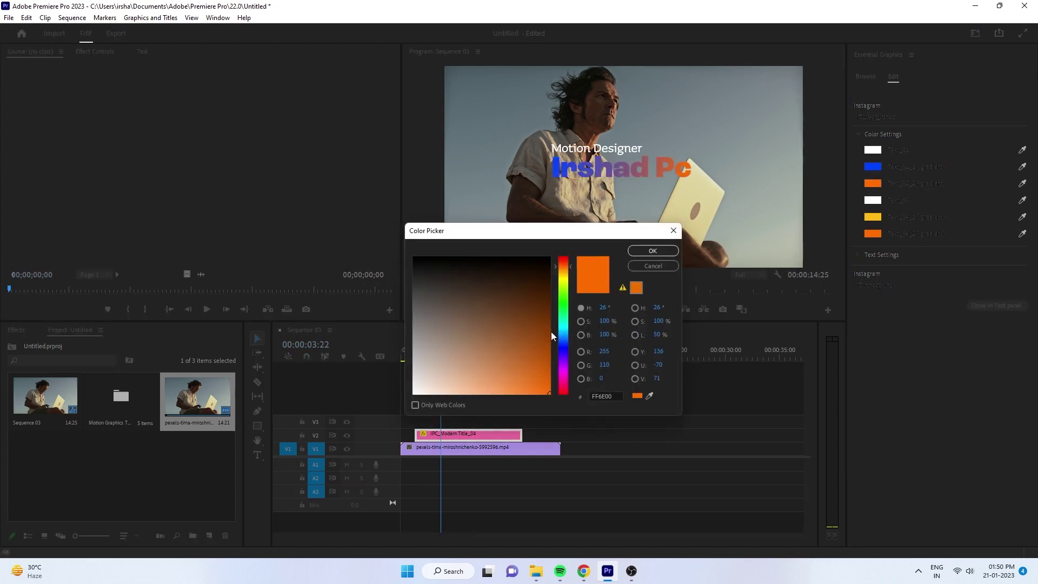
pyautogui.moveTo(565, 335); pyautogui.dragTo(567, 338)
pyautogui.moveTo(504, 381); pyautogui.dragTo(489, 381)
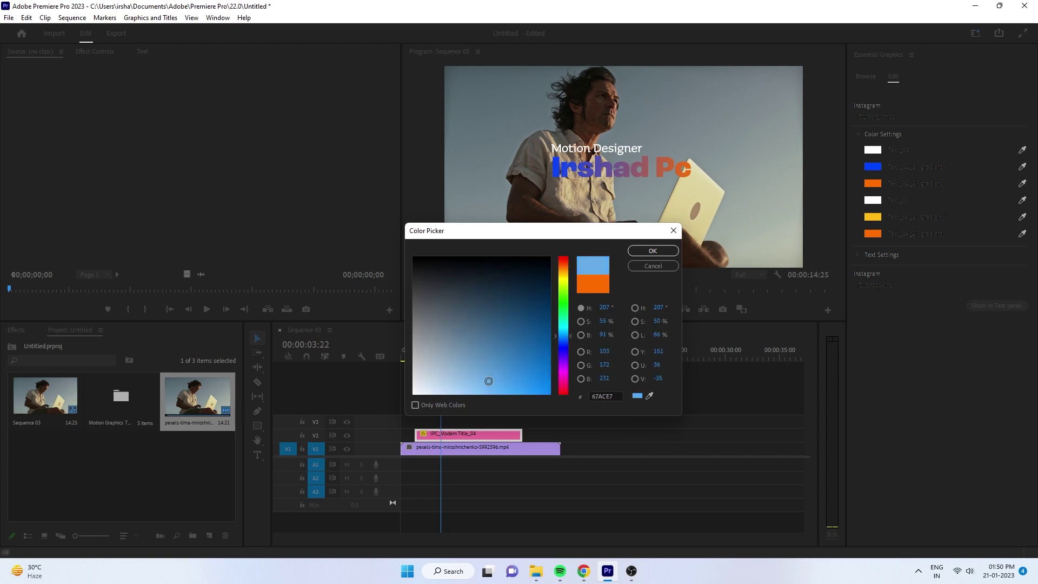
pyautogui.click(655, 251)
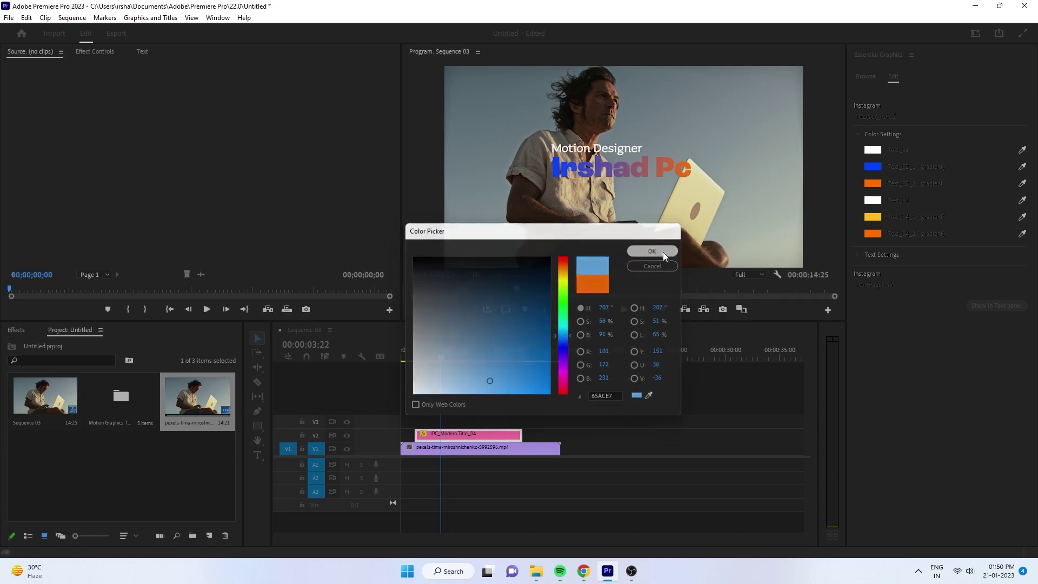
# Deepen the first gradient colour to dark blue 154176 and preview the title animation
pyautogui.click(876, 166)
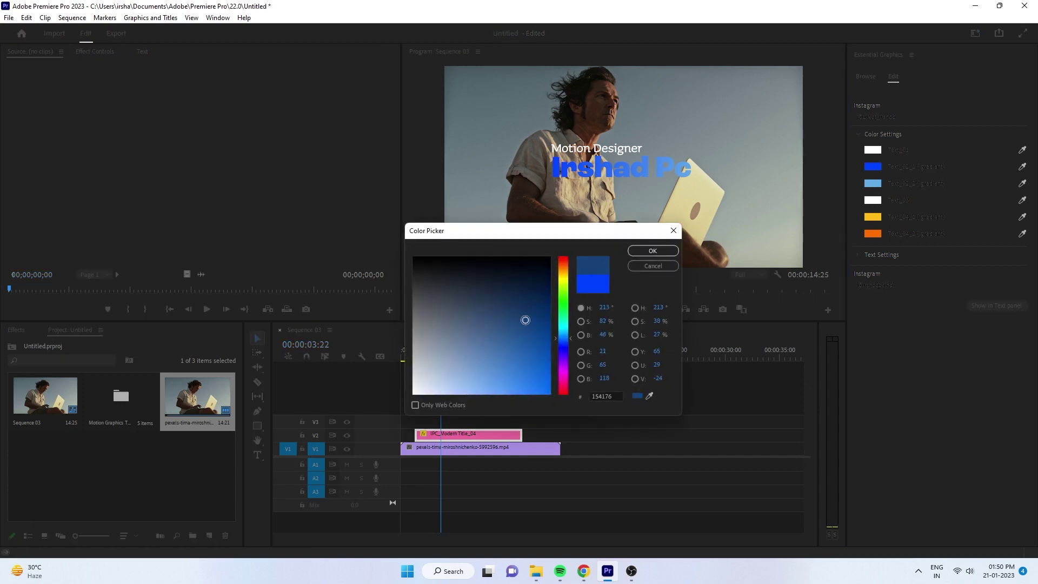
pyautogui.click(655, 252)
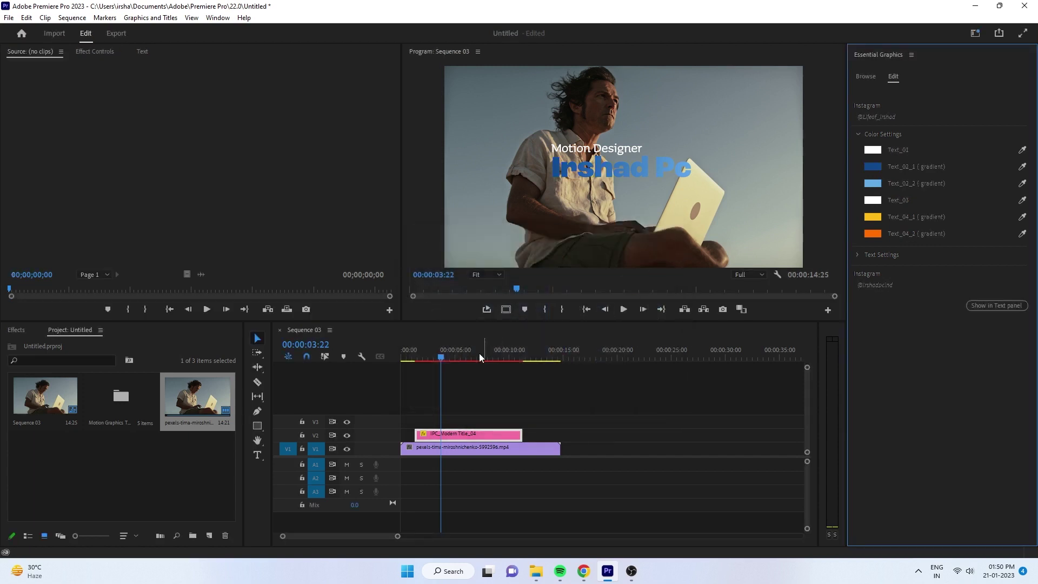
pyautogui.moveTo(439, 356); pyautogui.dragTo(463, 357)
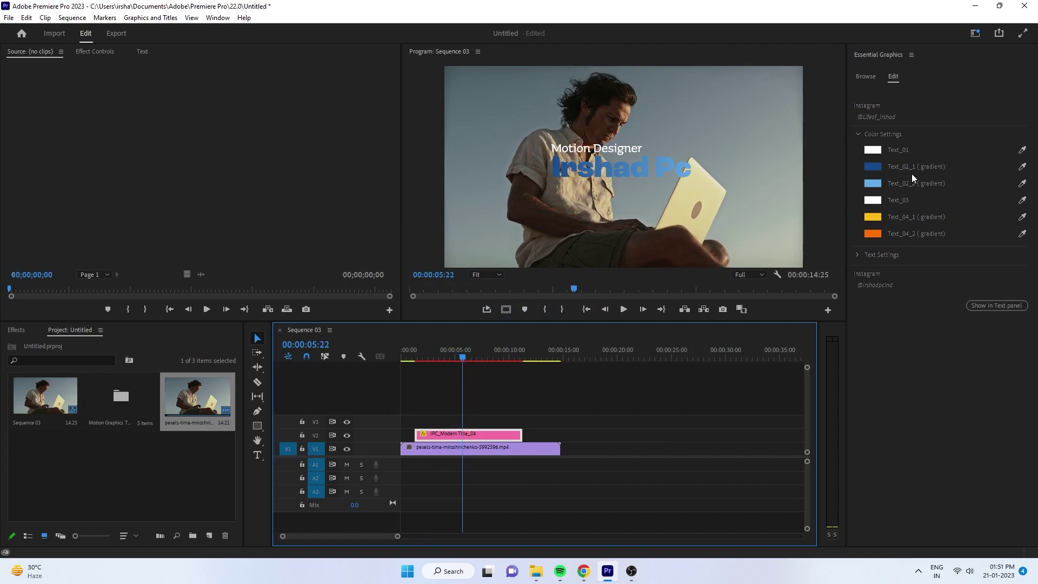